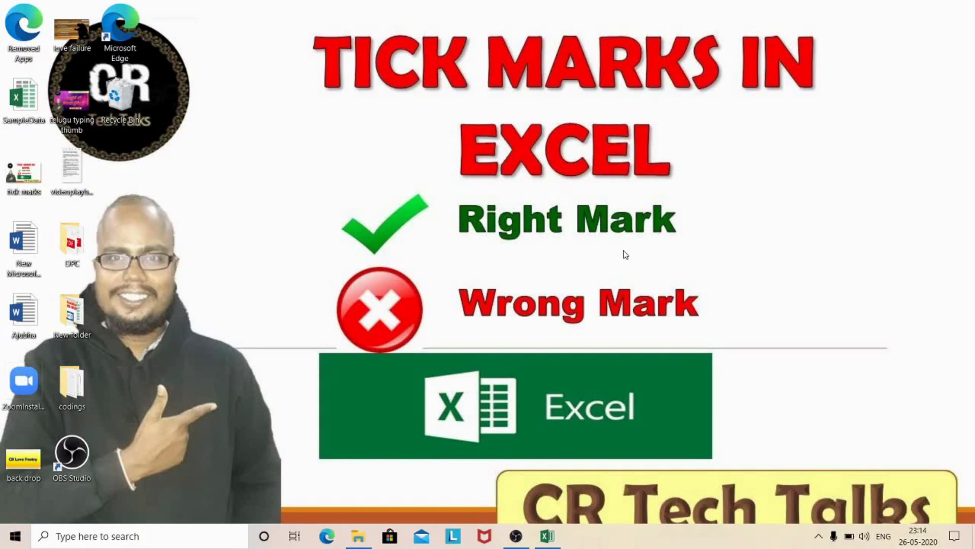
# Restore the SampleData workbook showing the Name and Population list on Sheet1 (3)
pyautogui.click(548, 536)
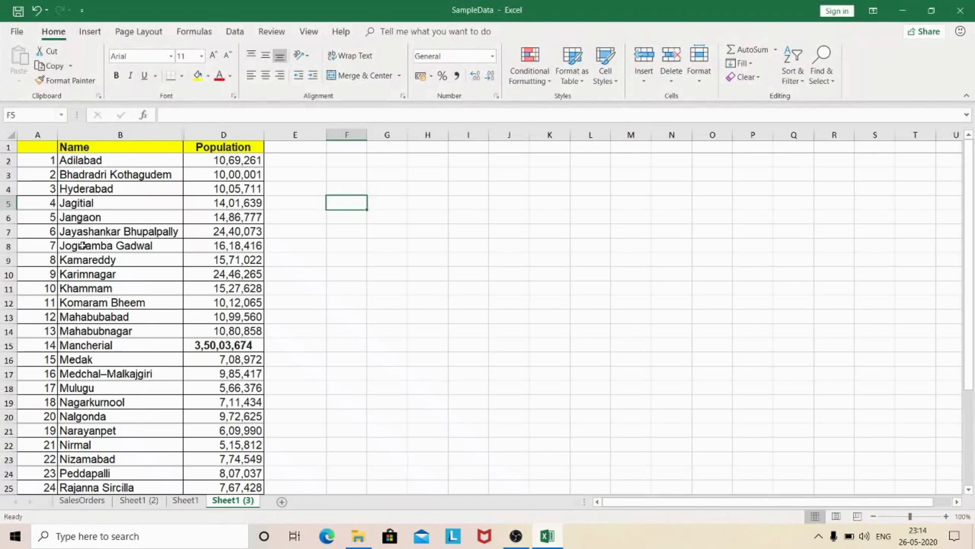
# Enter 0 in E2 so it shows a red cross
pyautogui.click(82, 246)
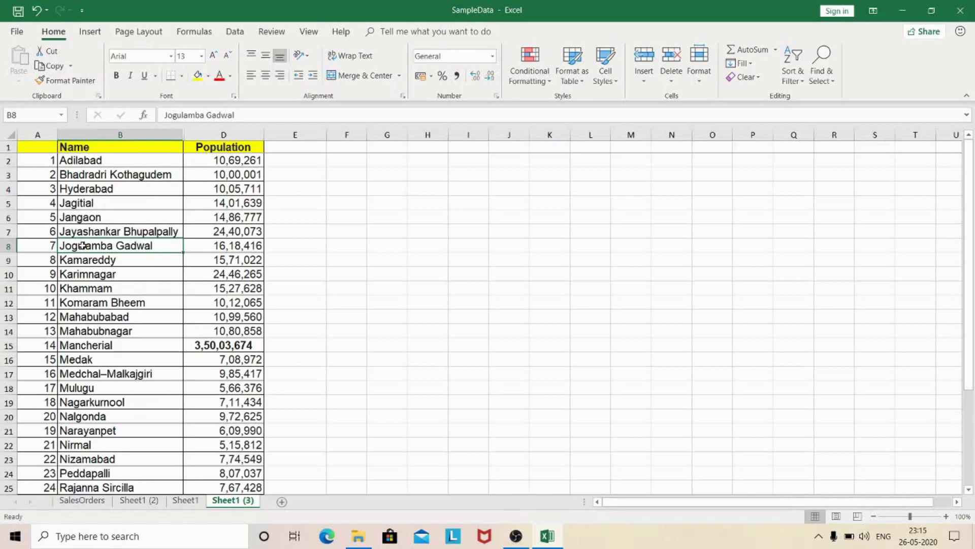
pyautogui.click(285, 162)
pyautogui.write('0')
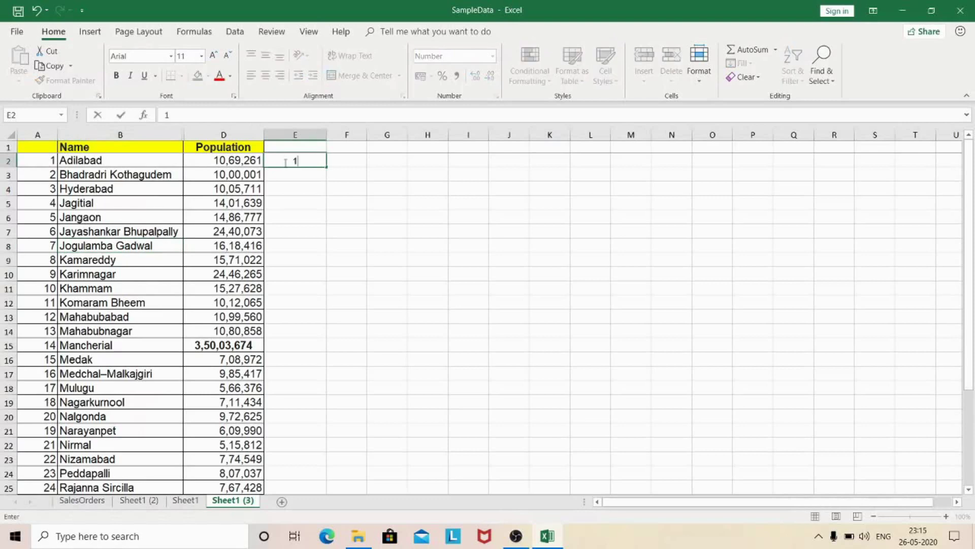
pyautogui.press('Return')
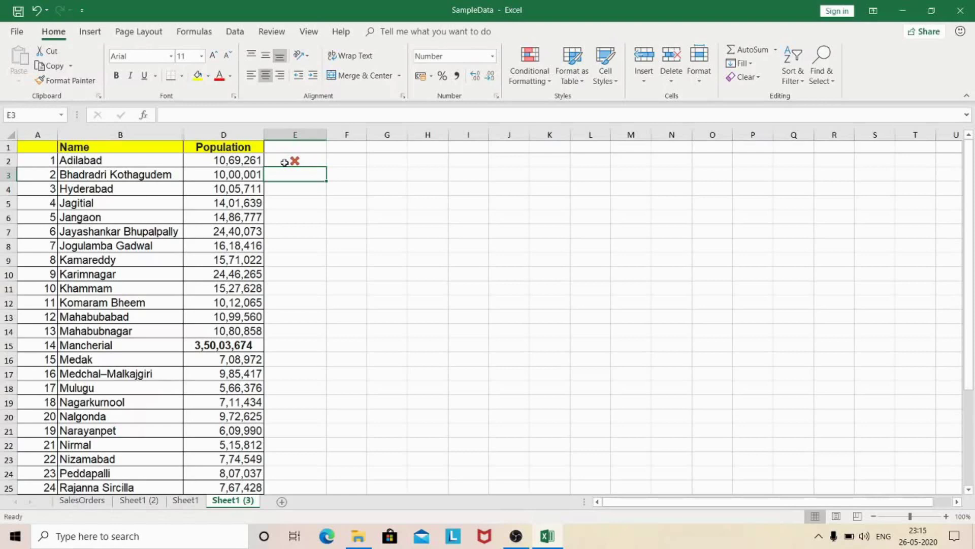
# Enter 1000001 in E3 so it shows a green tick
pyautogui.write('10,00,0')
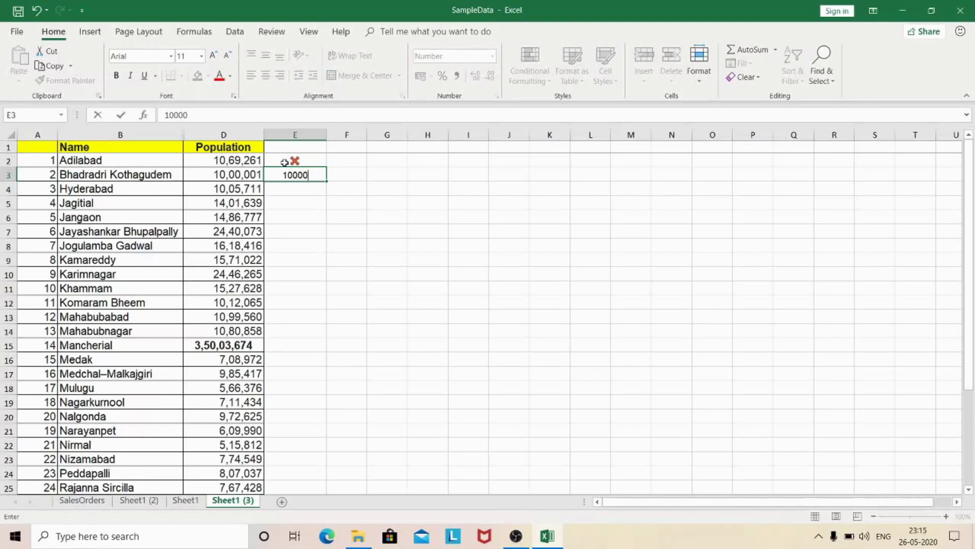
pyautogui.write('01')
pyautogui.press('Return')
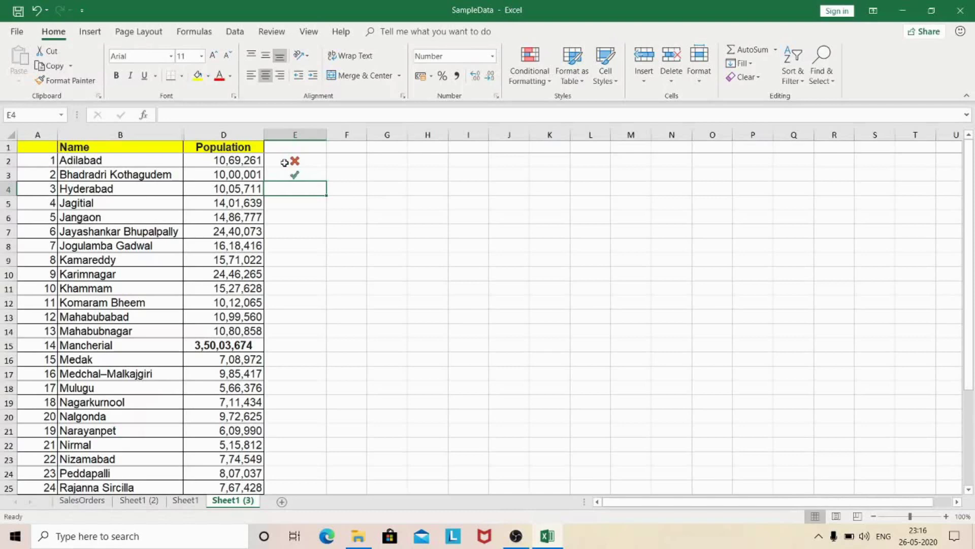
pyautogui.click(298, 133)
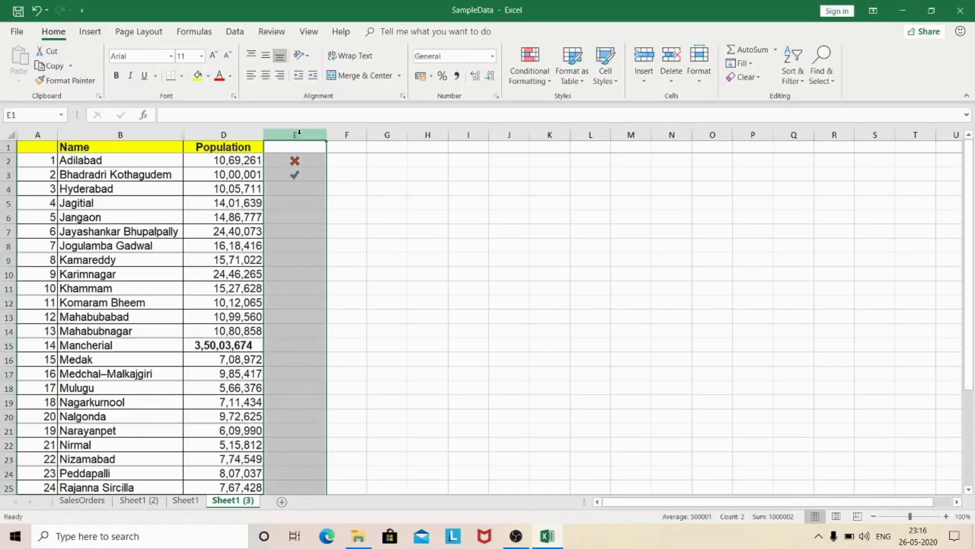
# Delete column E, clearing the 0 and 1000001 test entries and their icons
pyautogui.rightClick(299, 133)
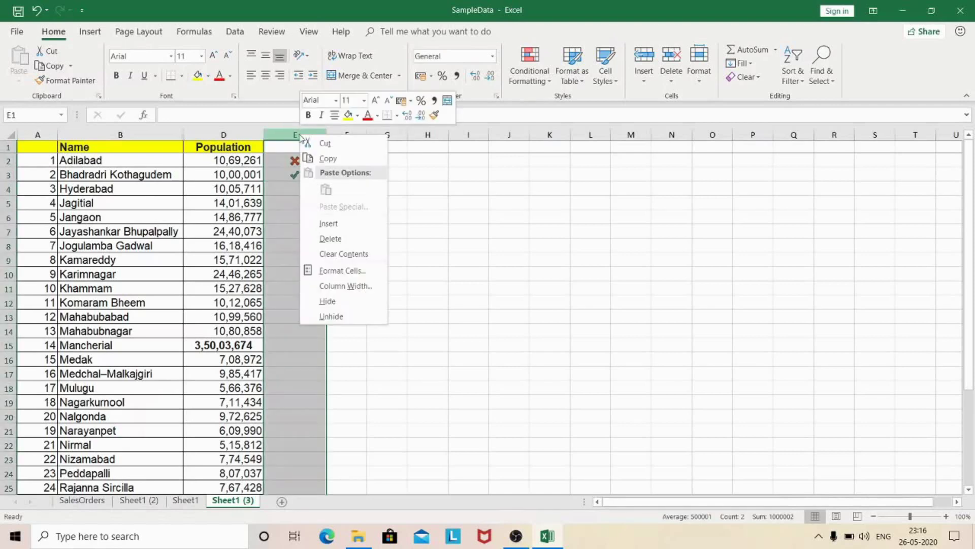
pyautogui.click(329, 238)
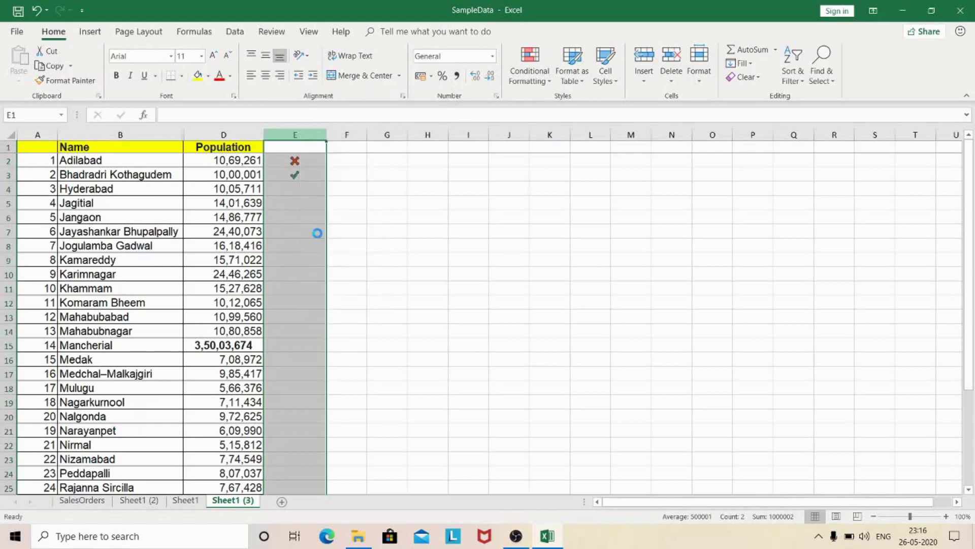
pyautogui.click(281, 159)
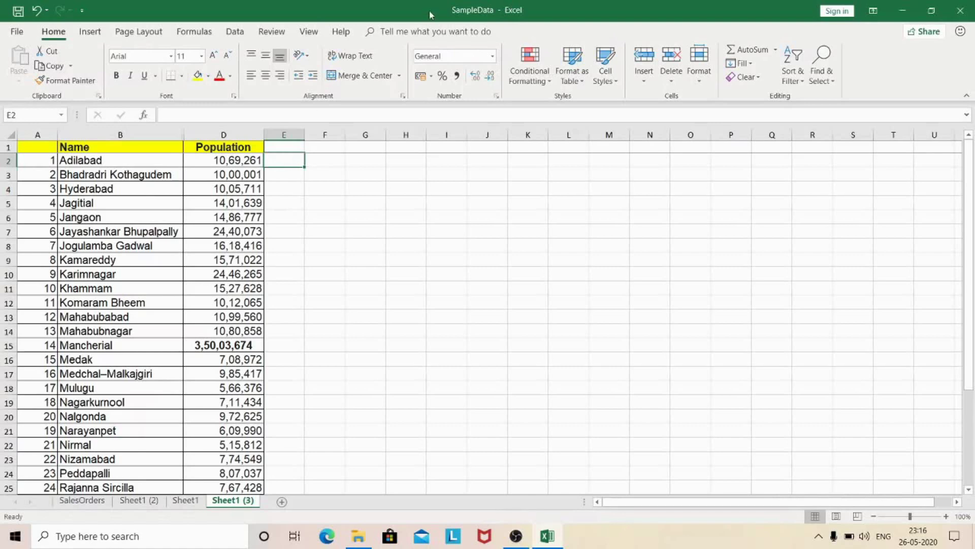
# Create a new conditional formatting rule with Format Style set to Icon Sets
pyautogui.click(526, 81)
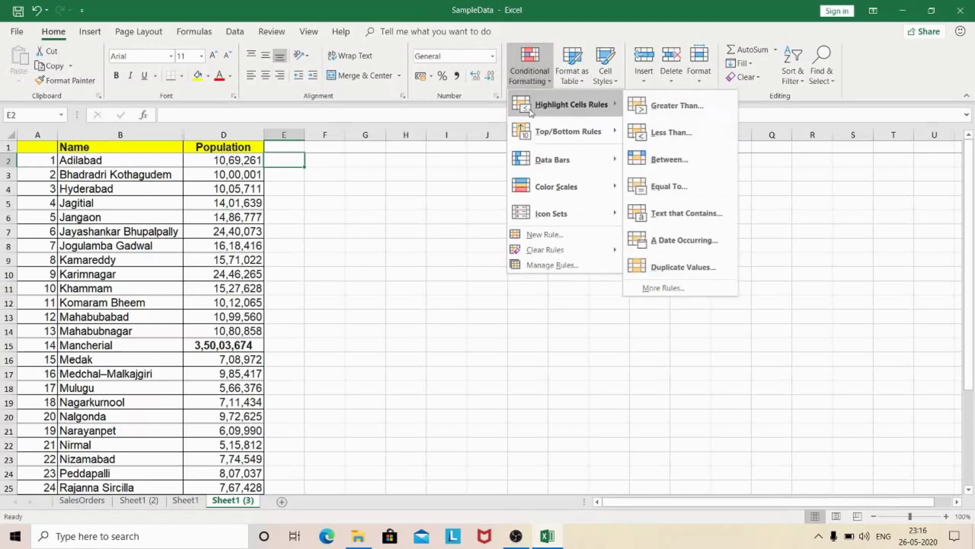
pyautogui.click(541, 234)
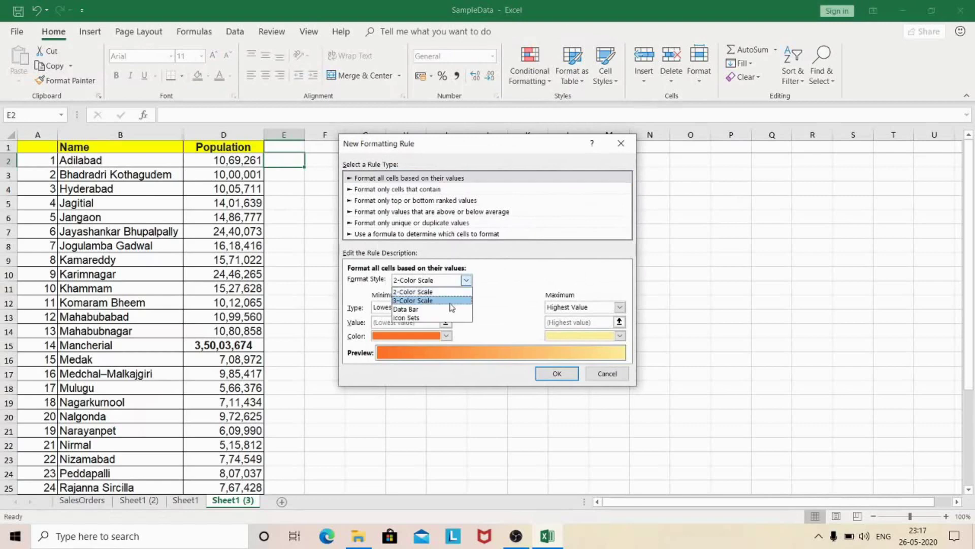
pyautogui.click(438, 326)
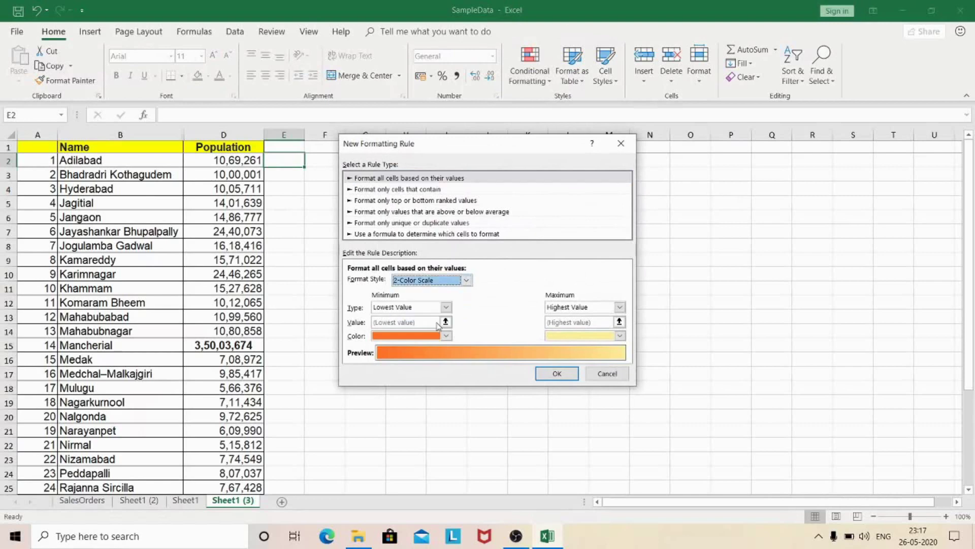
pyautogui.click(466, 280)
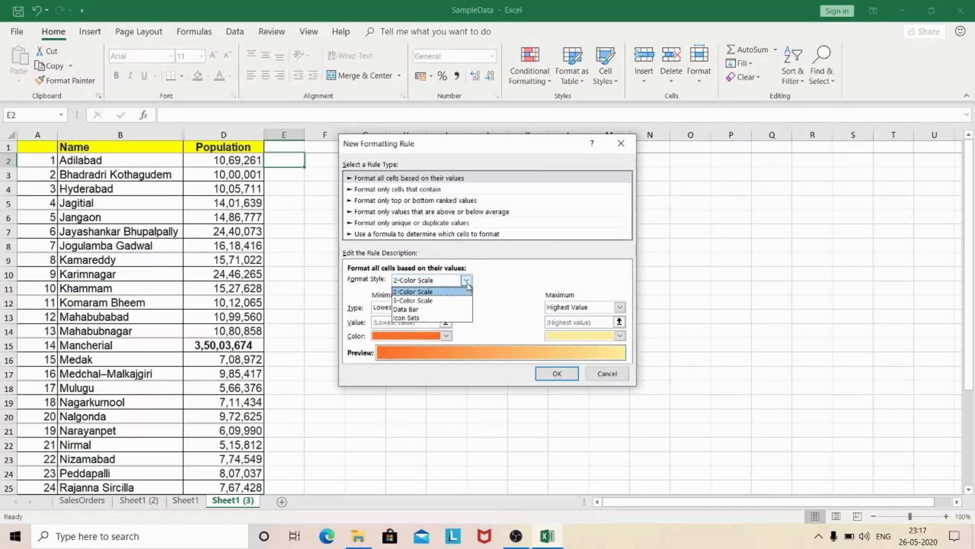
pyautogui.click(421, 318)
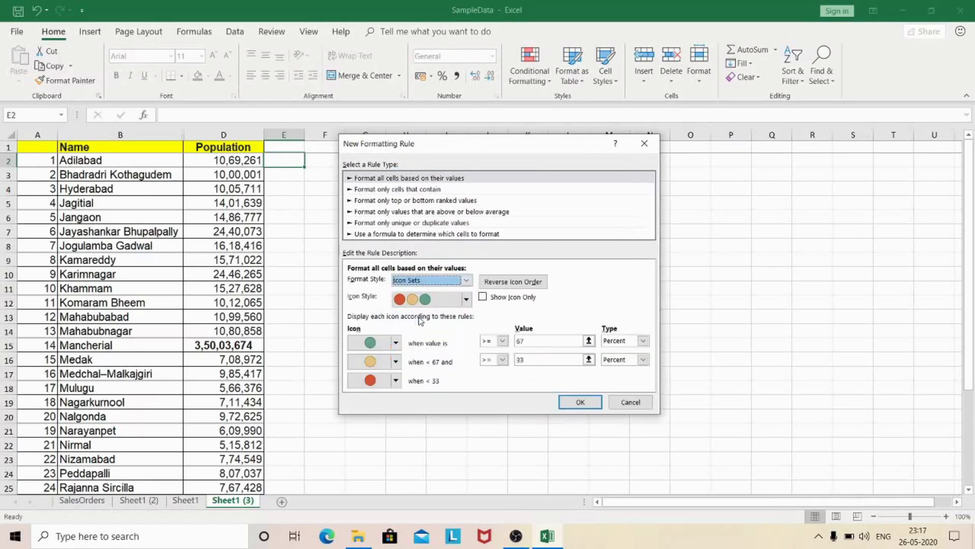
# Set the three icon rules to green tick, red cross and no cell icon
pyautogui.click(395, 344)
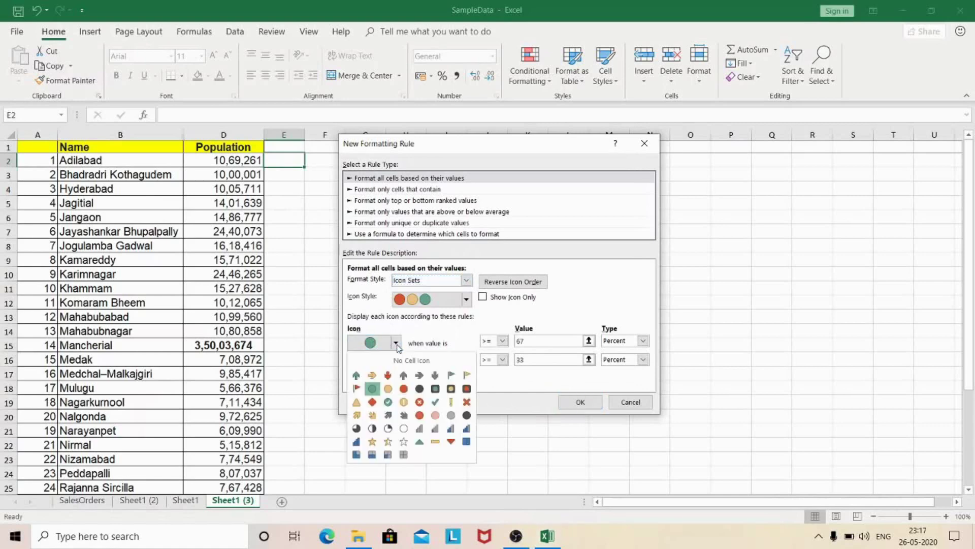
pyautogui.click(436, 401)
pyautogui.click(395, 362)
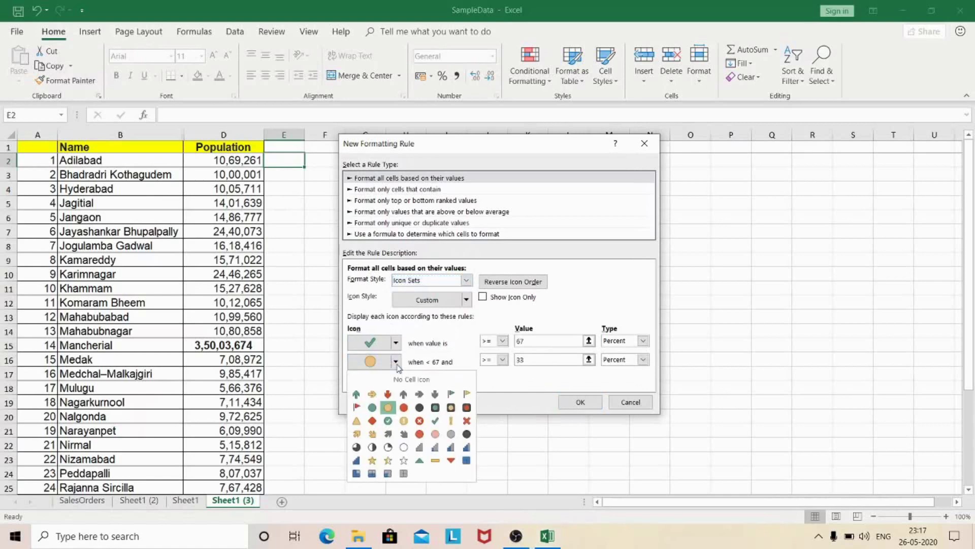
pyautogui.click(466, 420)
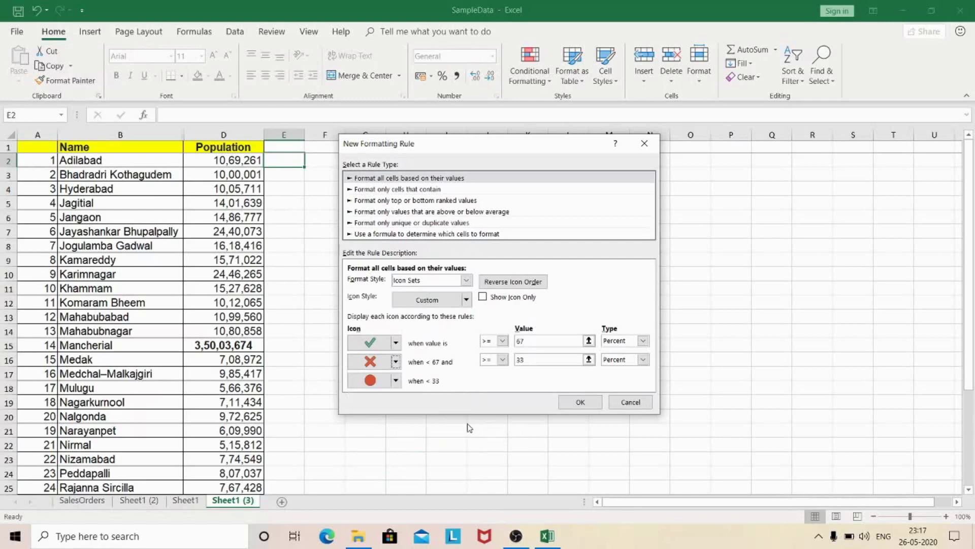
pyautogui.click(396, 380)
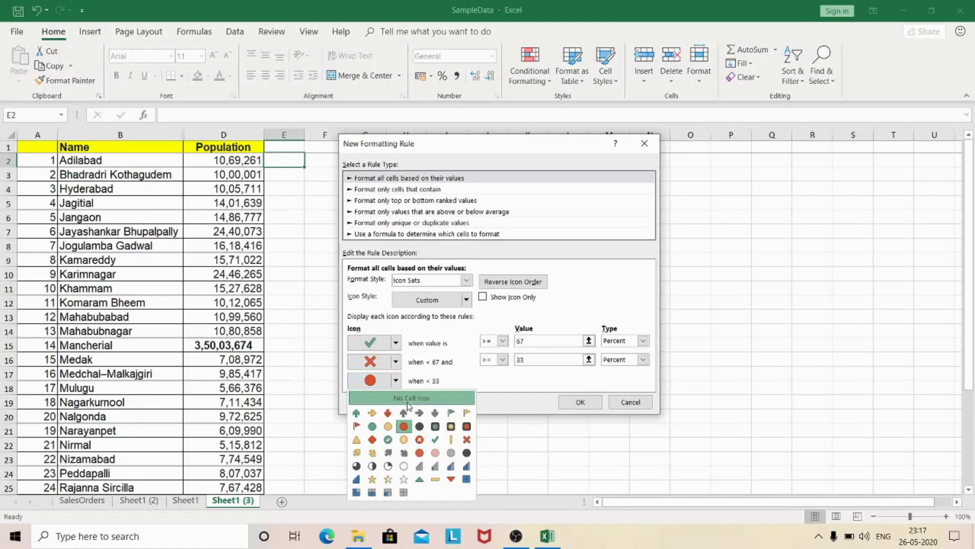
pyautogui.click(408, 401)
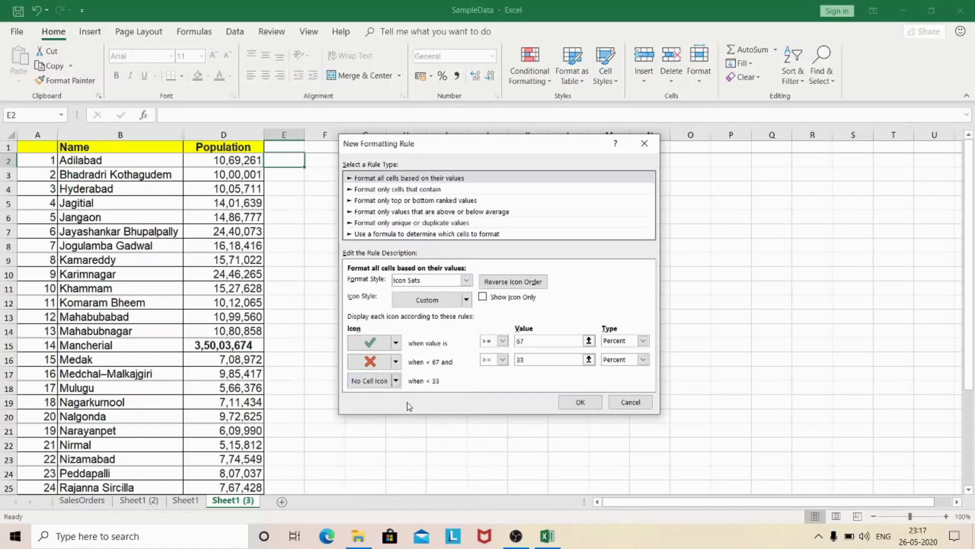
# Switch both threshold types to Number, making their values 0
pyautogui.click(642, 340)
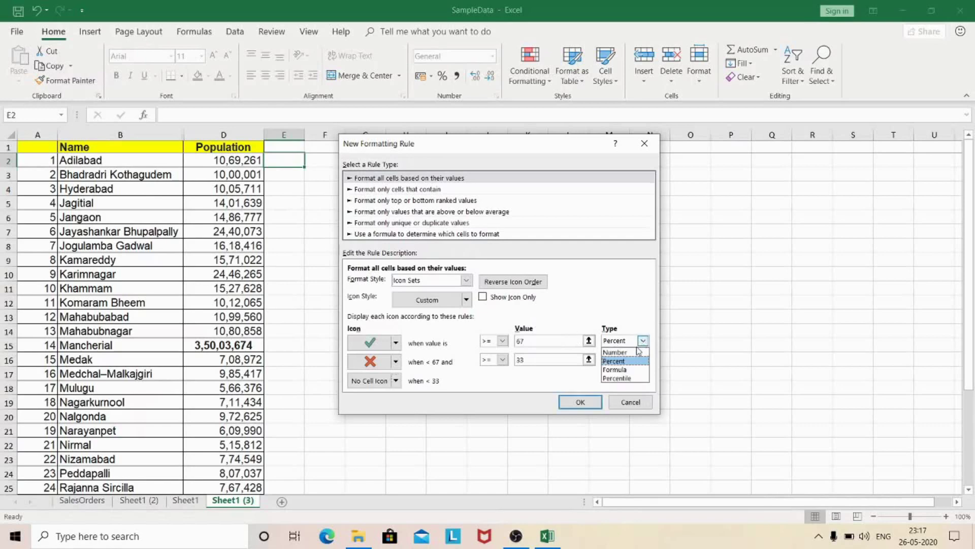
pyautogui.click(636, 353)
pyautogui.click(643, 359)
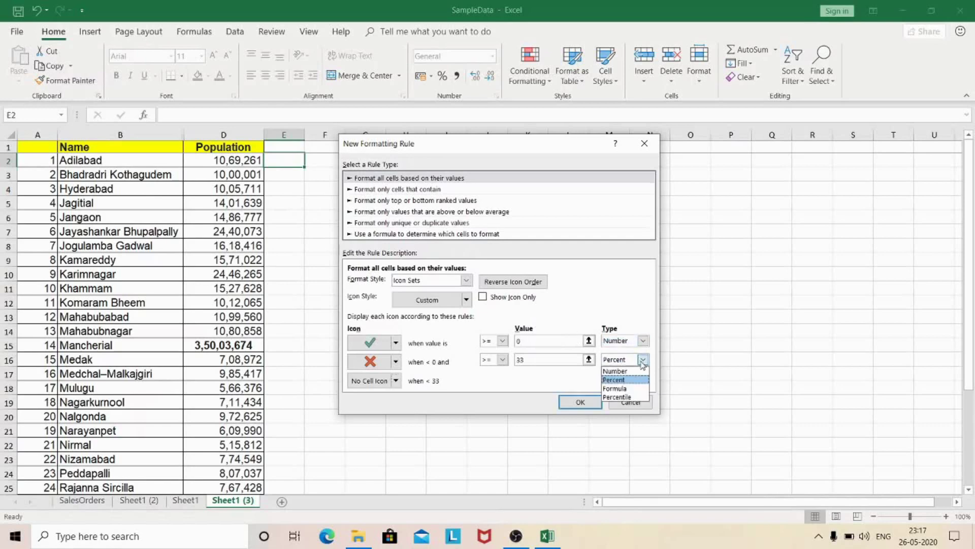
pyautogui.click(638, 371)
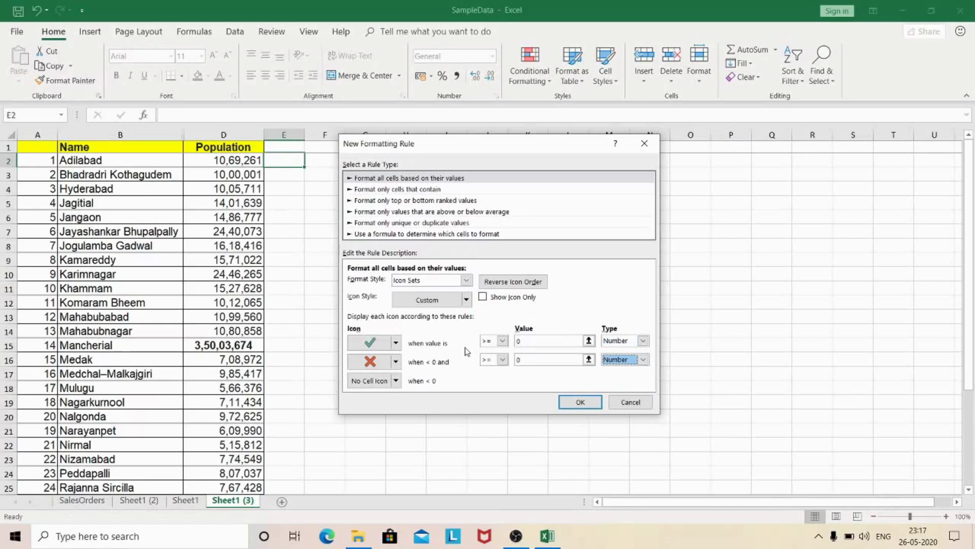
# Set the green tick threshold to 1000000 and confirm the icon rule
pyautogui.click(520, 344)
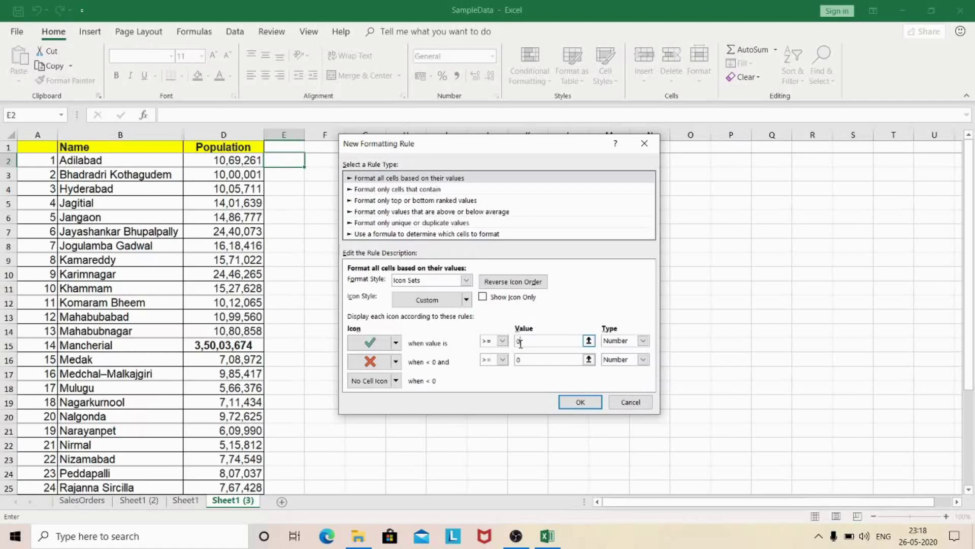
pyautogui.write('+')
pyautogui.press('Left')
pyautogui.press('BackSpace')
pyautogui.press('BackSpace')
pyautogui.press('BackSpace')
pyautogui.press('BackSpace')
pyautogui.write('1000')
pyautogui.write('00')
pyautogui.write('0')
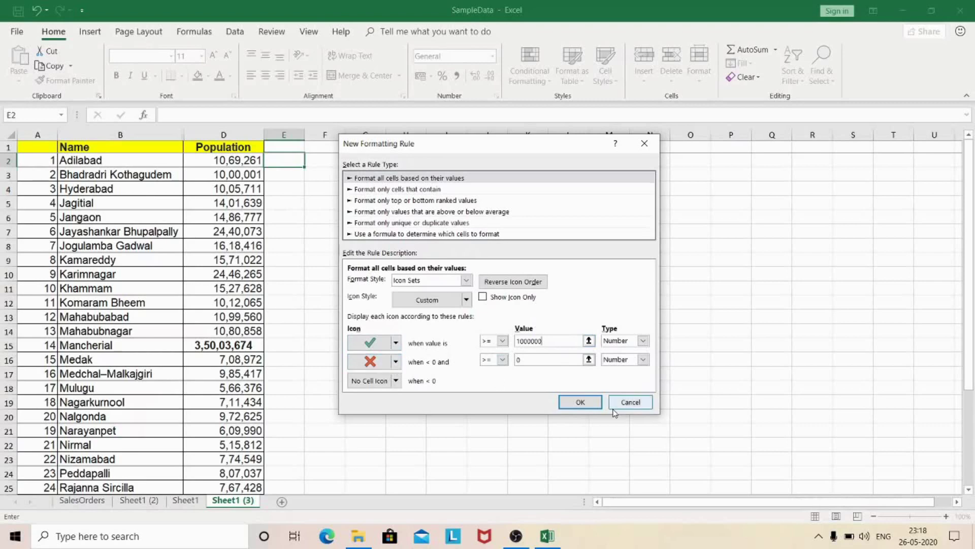
pyautogui.click(591, 410)
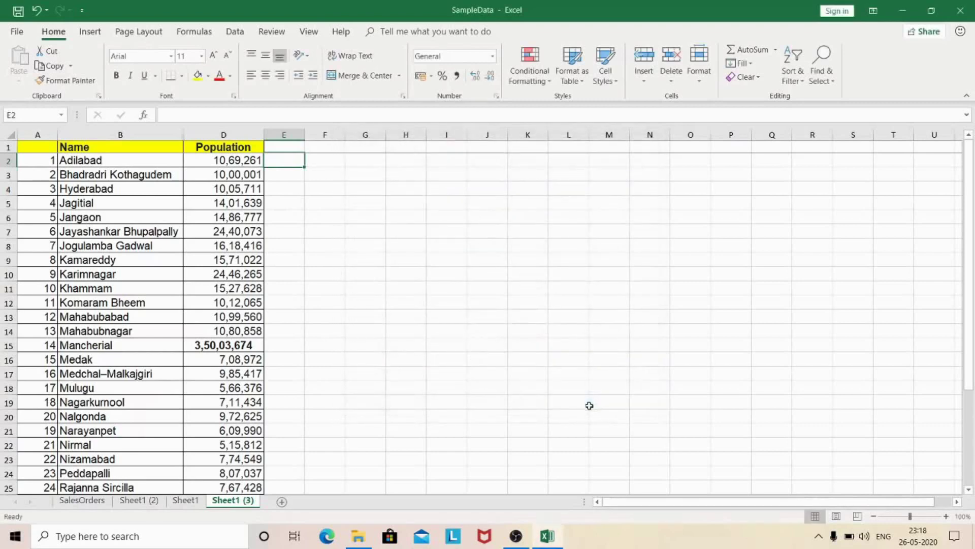
# Test E2 with 100000 for a red cross, then 1000000 for a green tick
pyautogui.write('10')
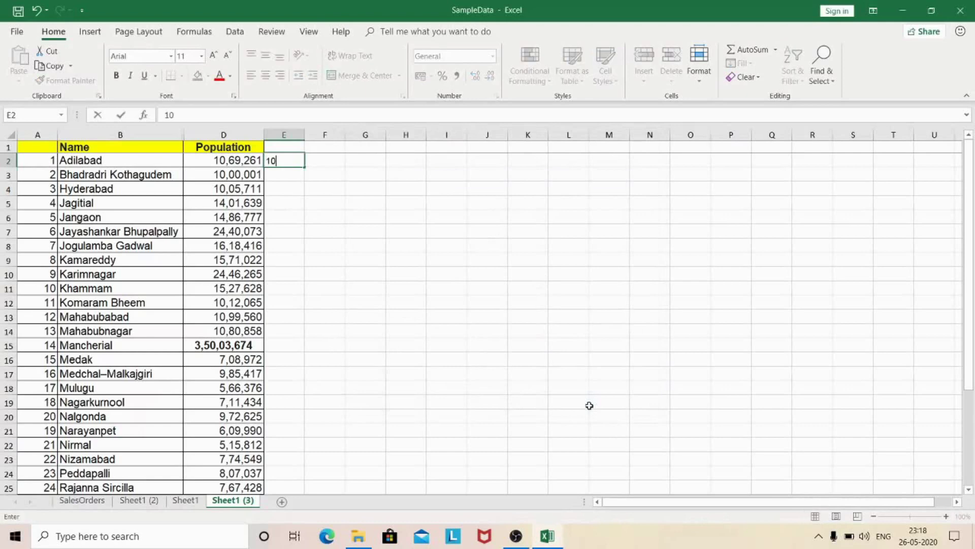
pyautogui.write('000')
pyautogui.write('0')
pyautogui.press('Return')
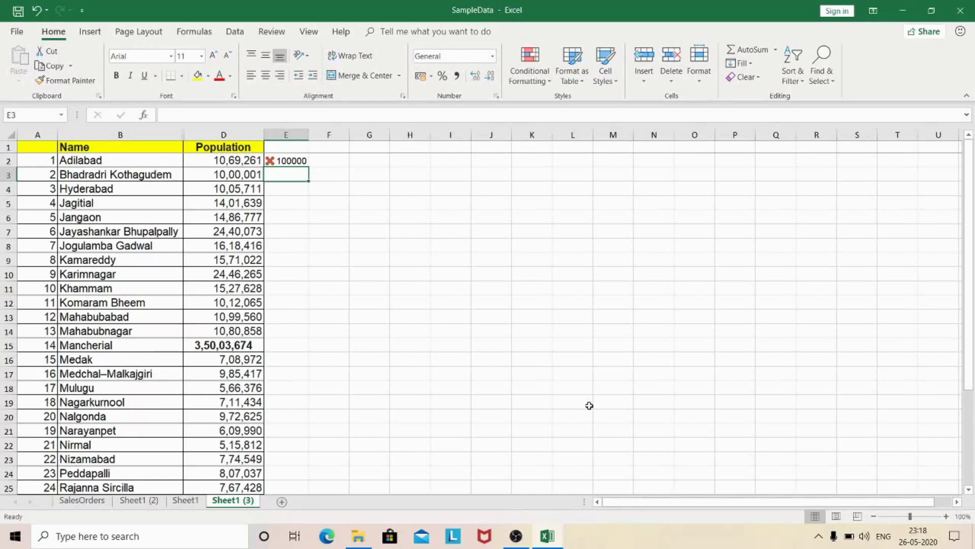
pyautogui.press('Up')
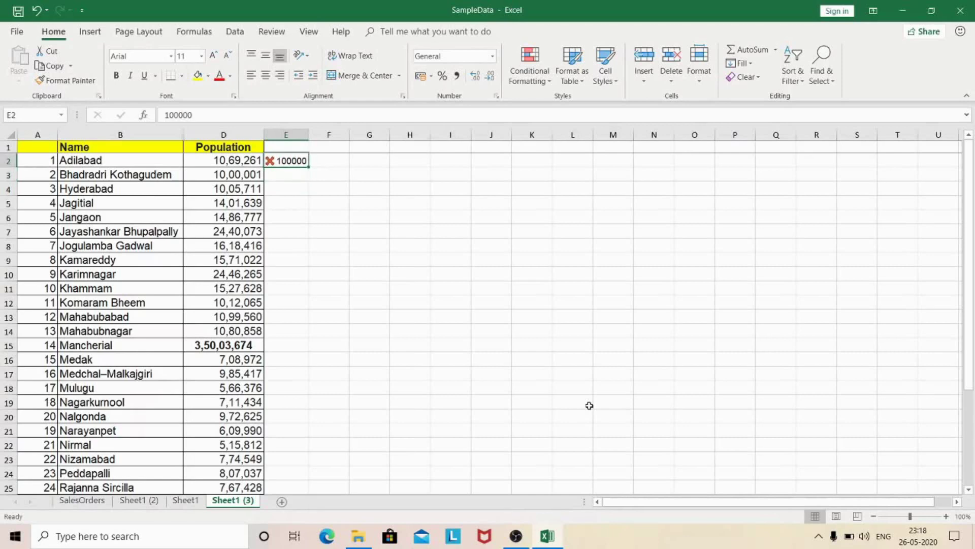
pyautogui.write('10000')
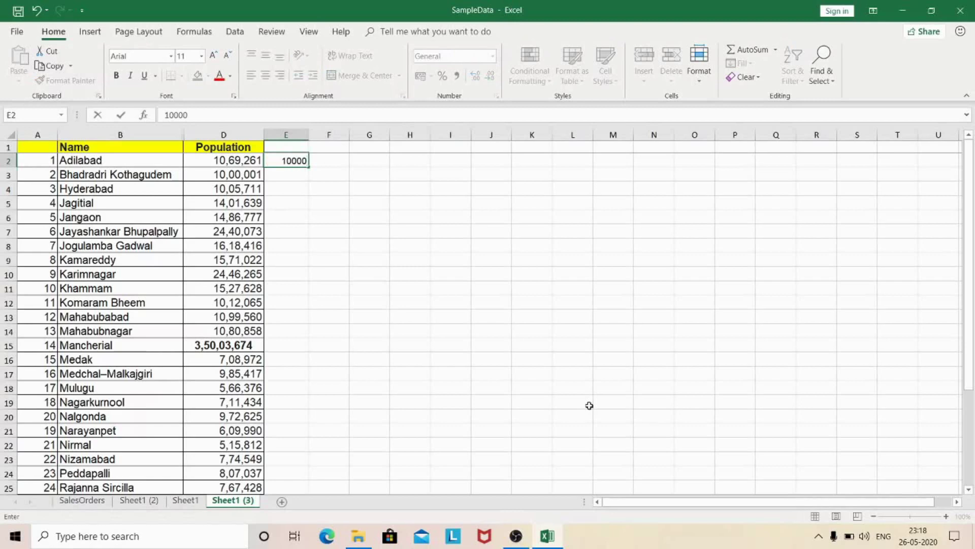
pyautogui.write('00')
pyautogui.press('Return')
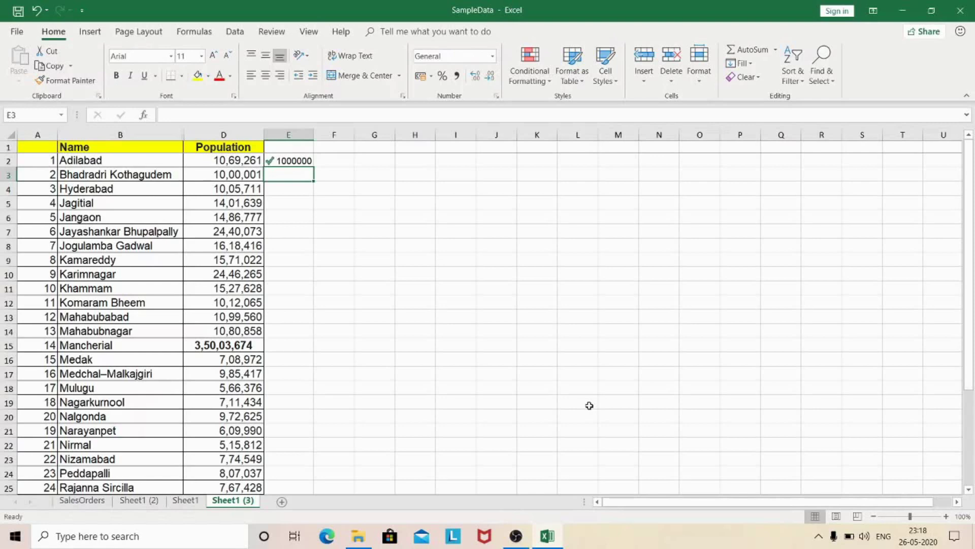
pyautogui.press('Up')
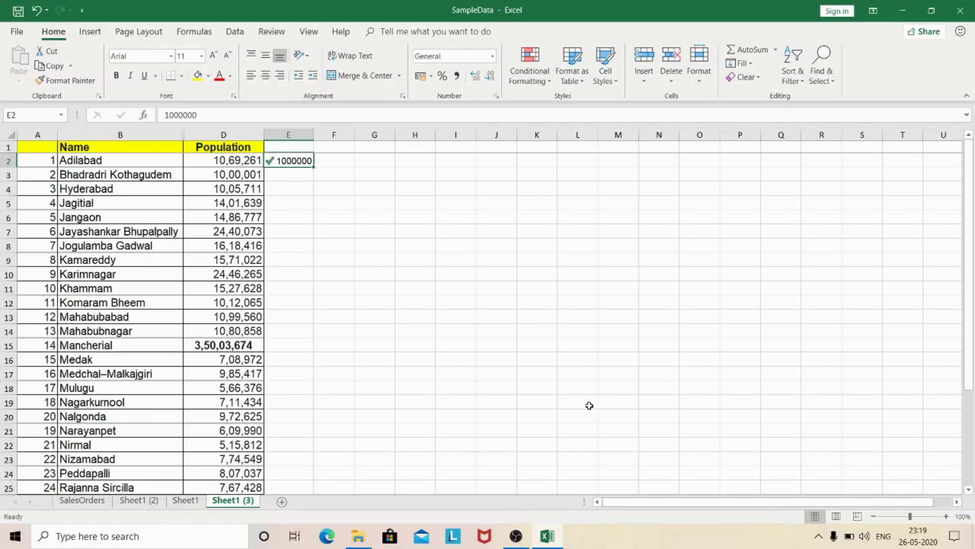
pyautogui.write('=')
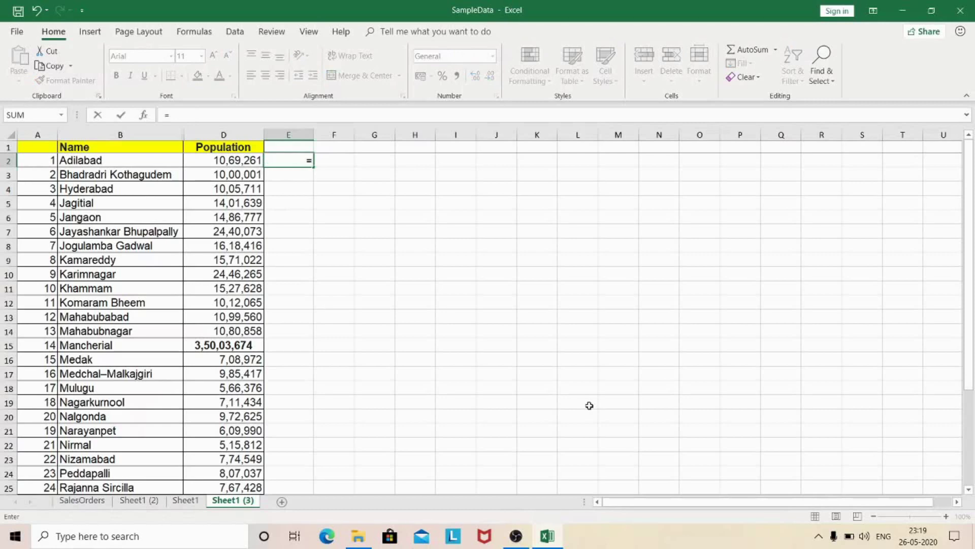
# Enter =D2 in E2, fill it down to the last district, and auto-fit column E
pyautogui.press('Left')
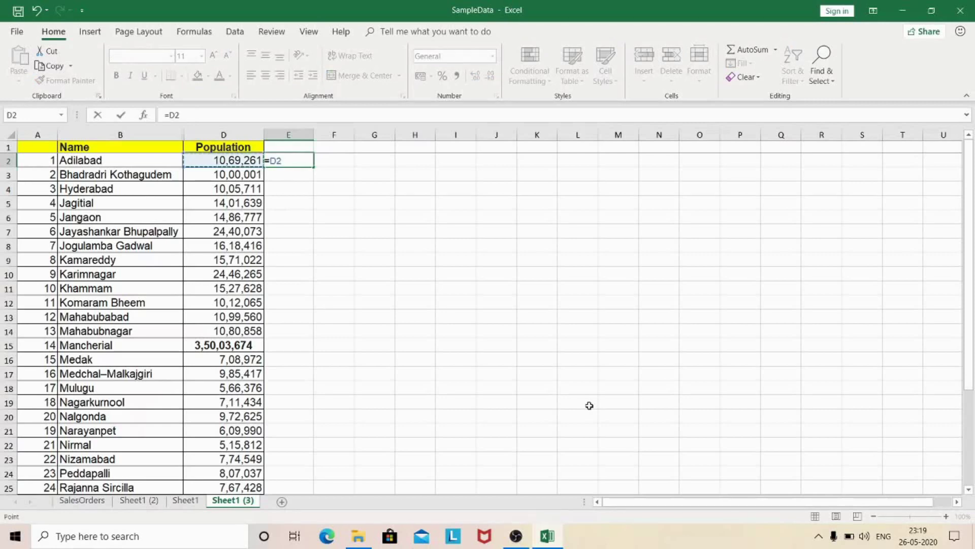
pyautogui.press('Return')
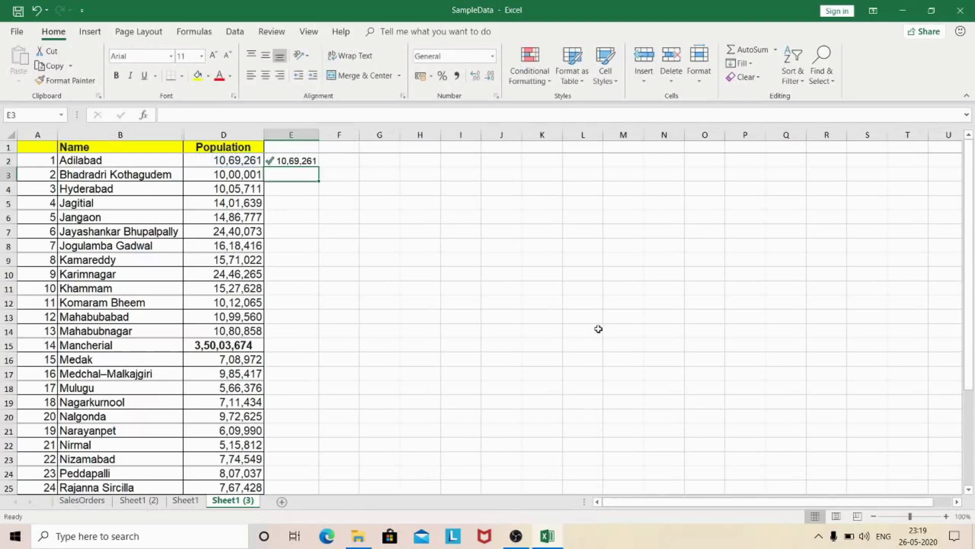
pyautogui.click(293, 161)
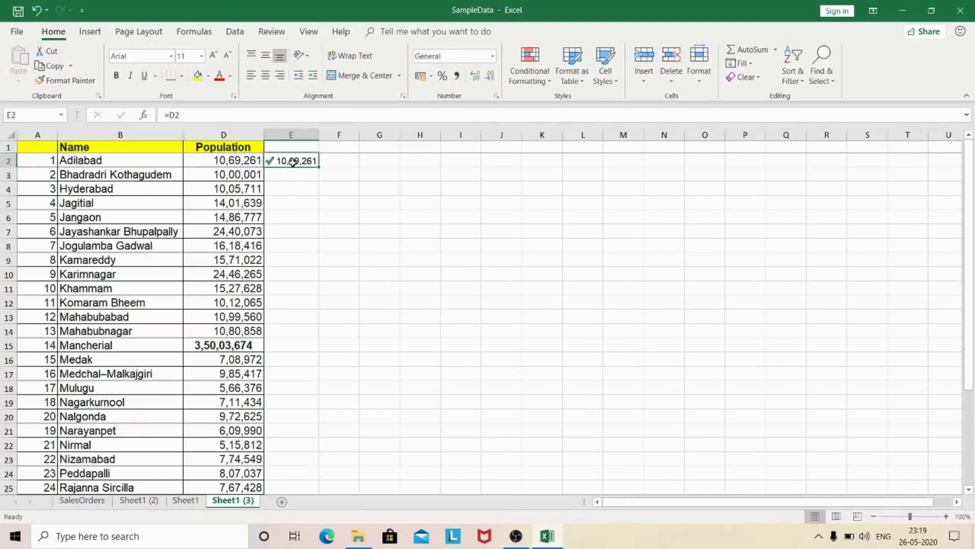
pyautogui.doubleClick(320, 169)
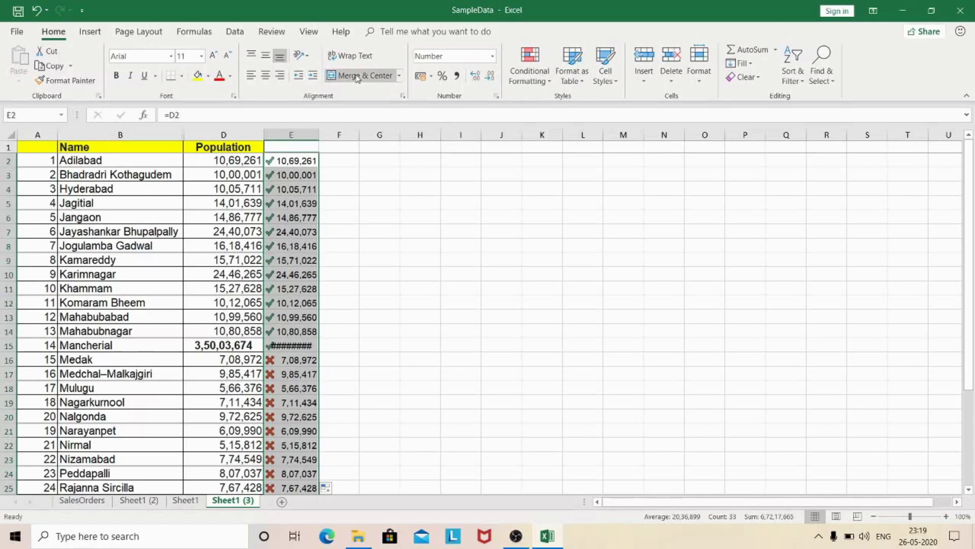
pyautogui.doubleClick(319, 137)
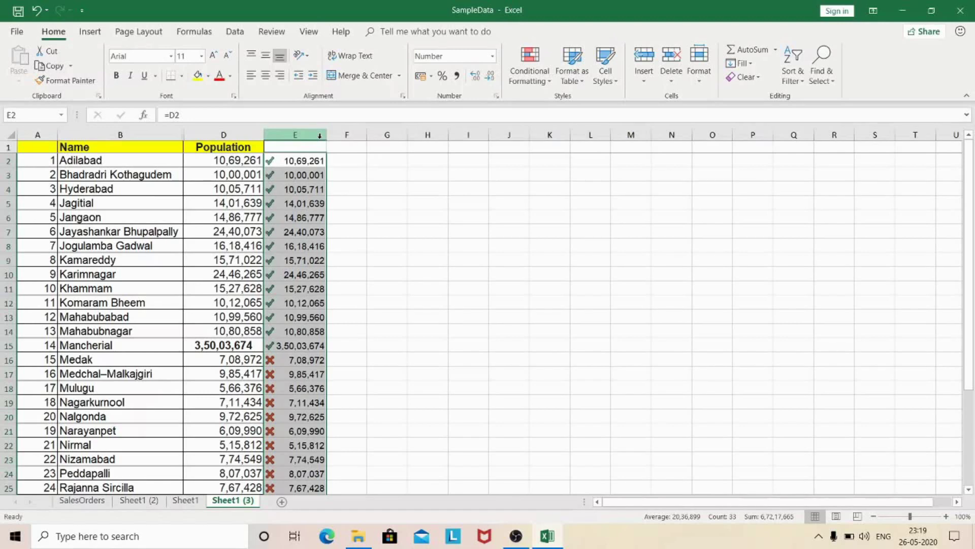
# Edit column E's Icon Set rule to Show Icon Only and apply it
pyautogui.click(320, 135)
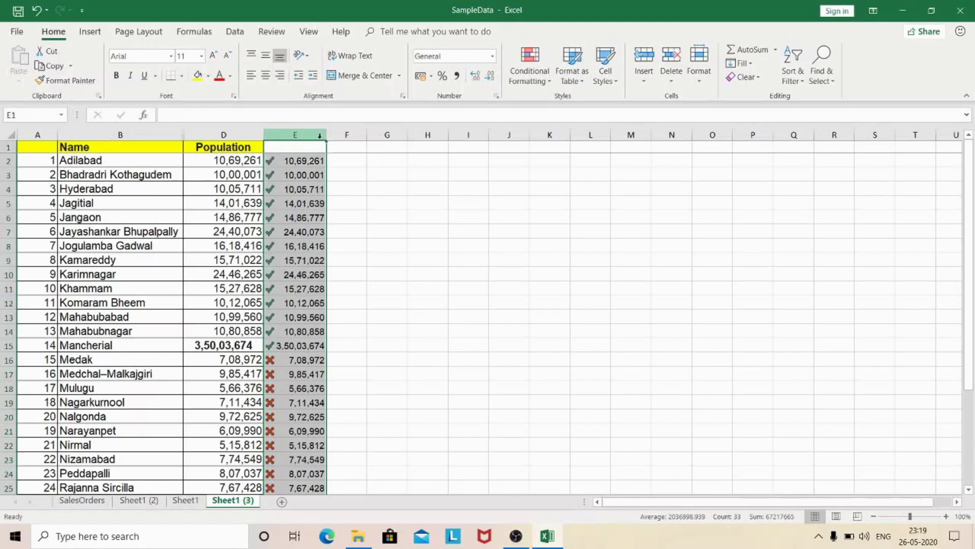
pyautogui.click(540, 87)
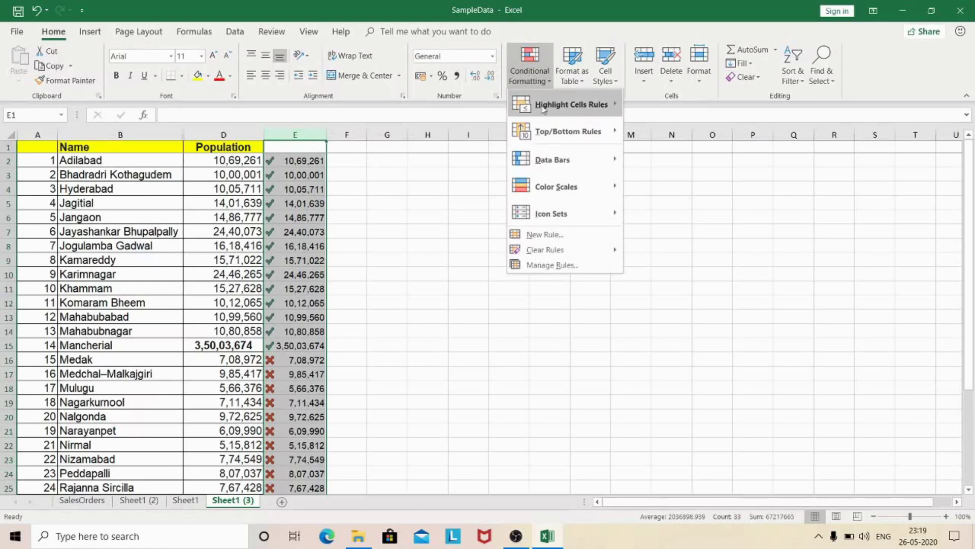
pyautogui.click(538, 265)
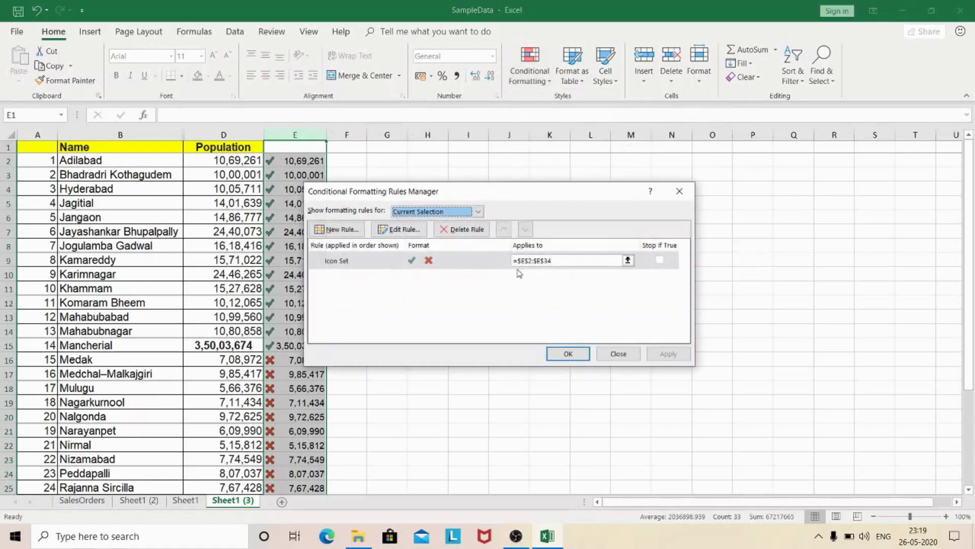
pyautogui.click(404, 232)
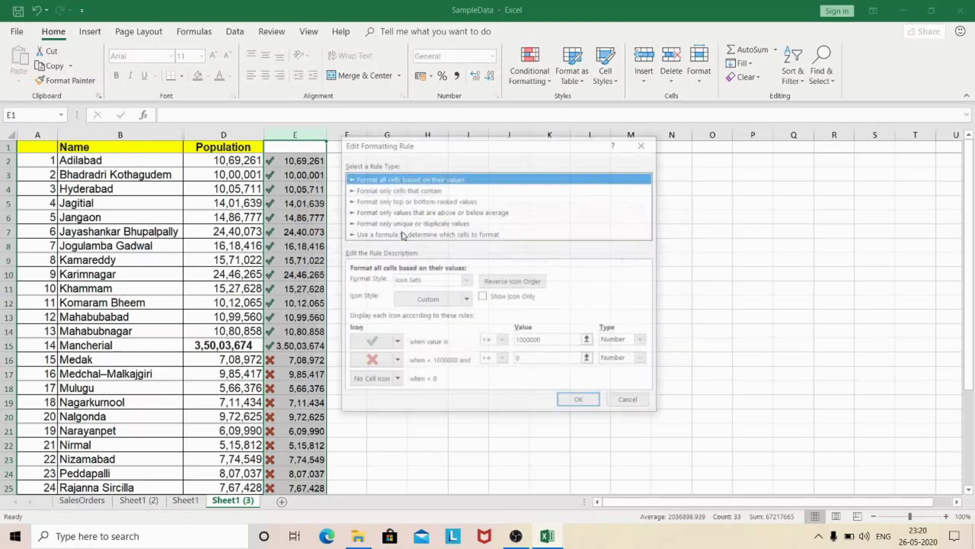
pyautogui.click(482, 297)
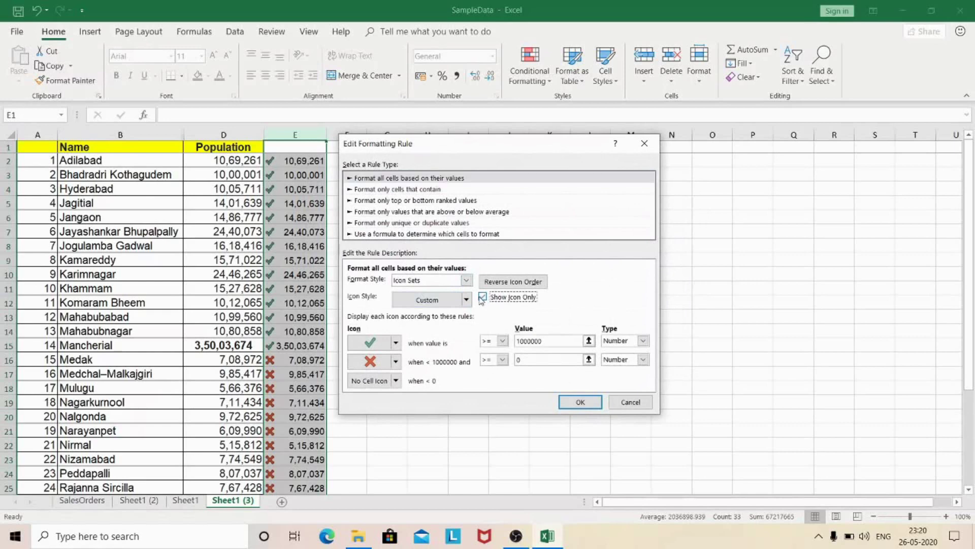
pyautogui.click(572, 403)
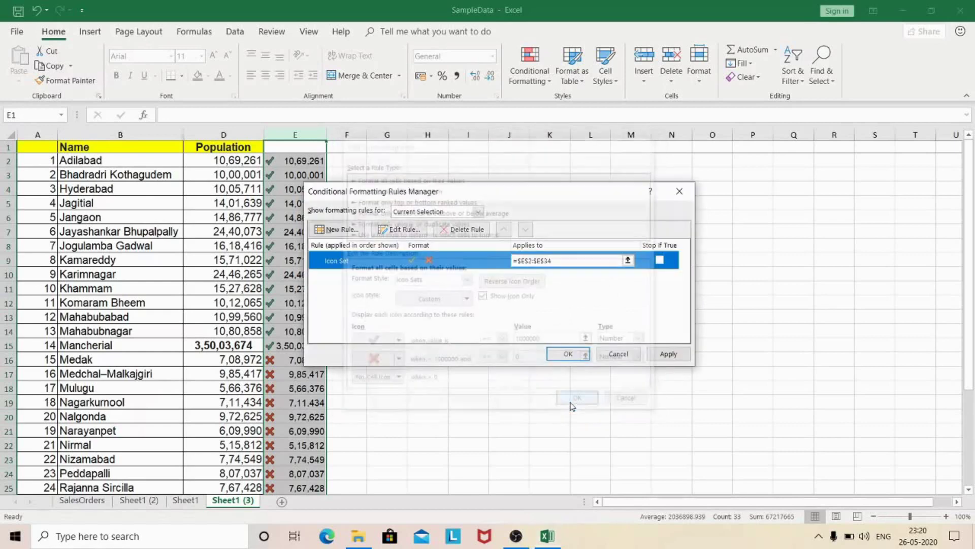
pyautogui.click(664, 354)
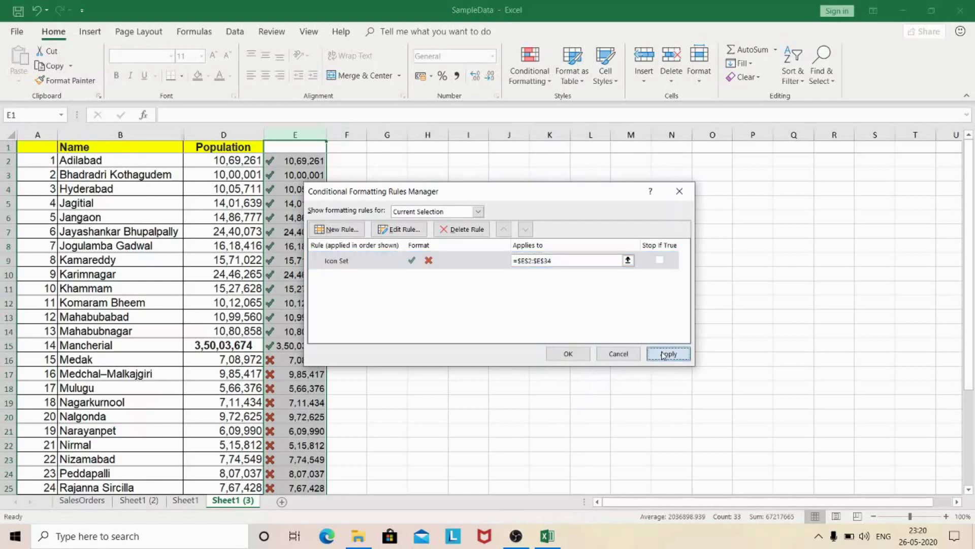
pyautogui.click(576, 354)
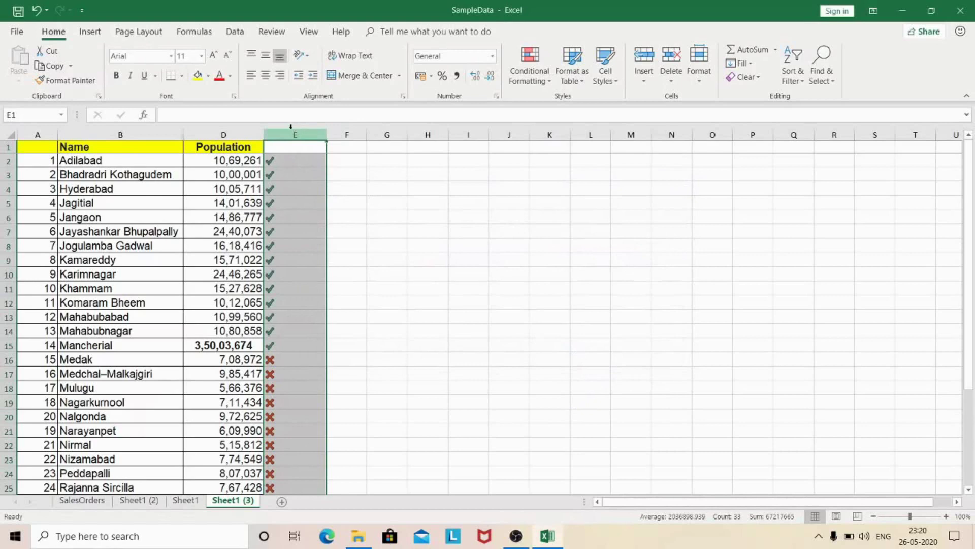
# Center-align the tick and cross icons in column E
pyautogui.click(266, 76)
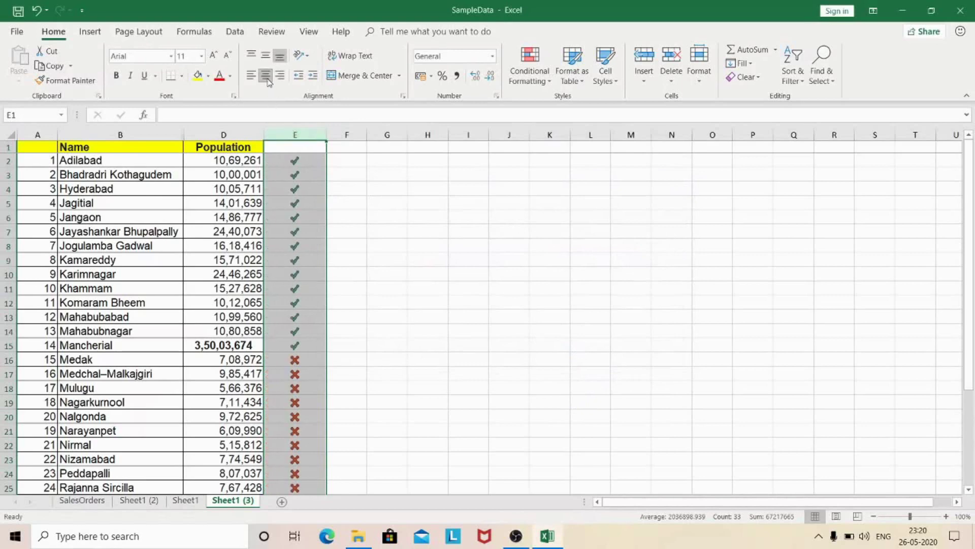